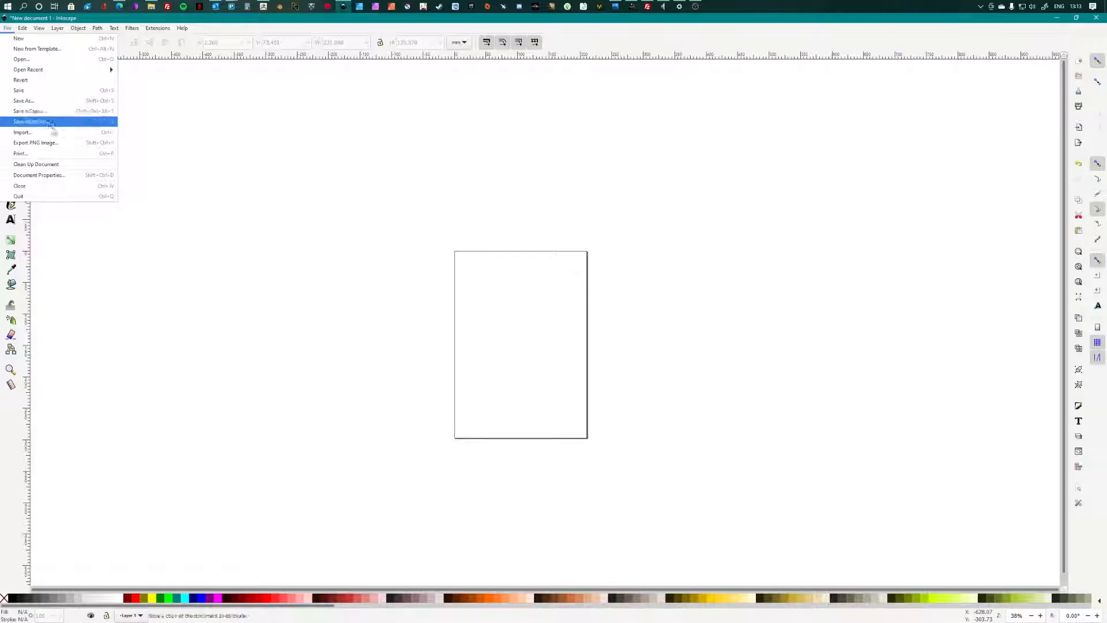
Step: Import icon+svg.svg into the blank document as editable SVG objects
left_click(34, 132)
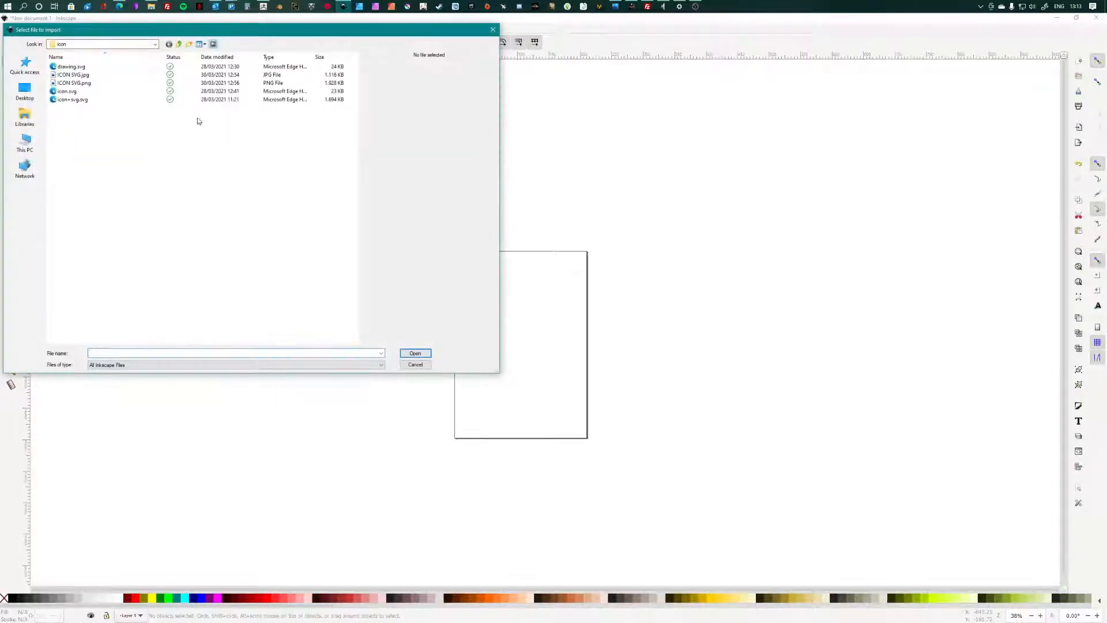
left_click(73, 100)
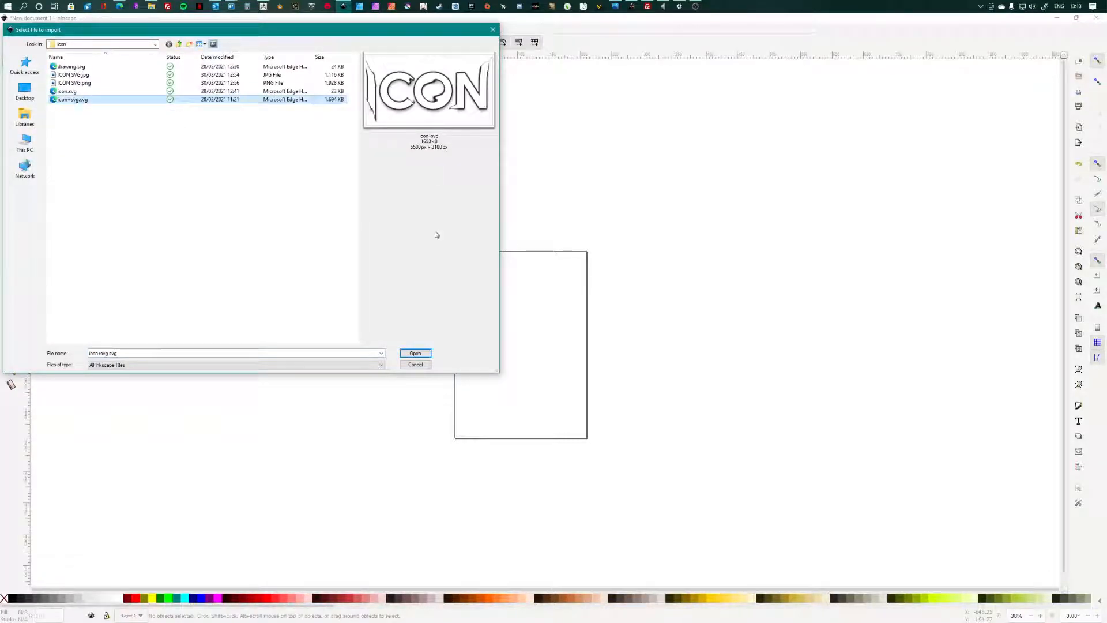
left_click(415, 353)
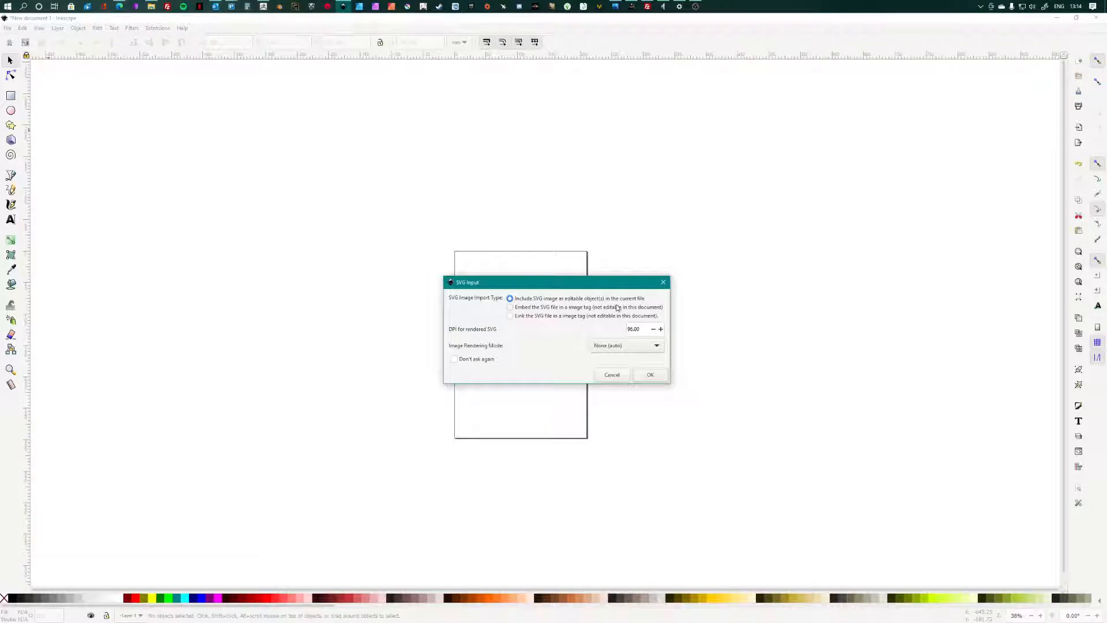
left_click(651, 375)
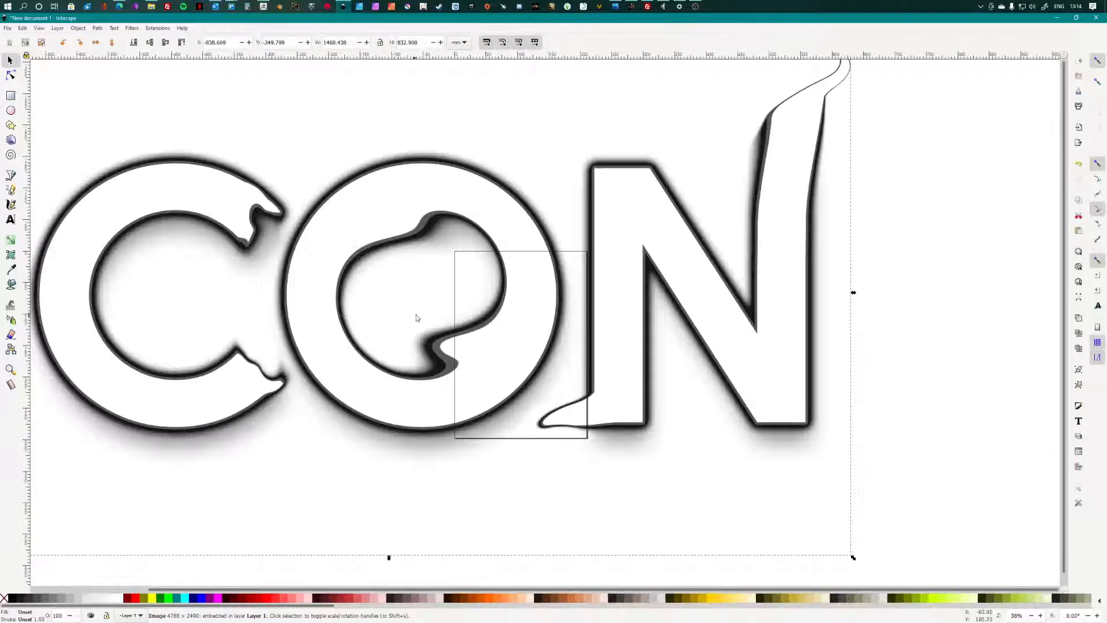
Step: Shrink the ICON image to about 266 × 151 mm, move it over the page, and zoom in
scroll(417, 318, "down", 1)
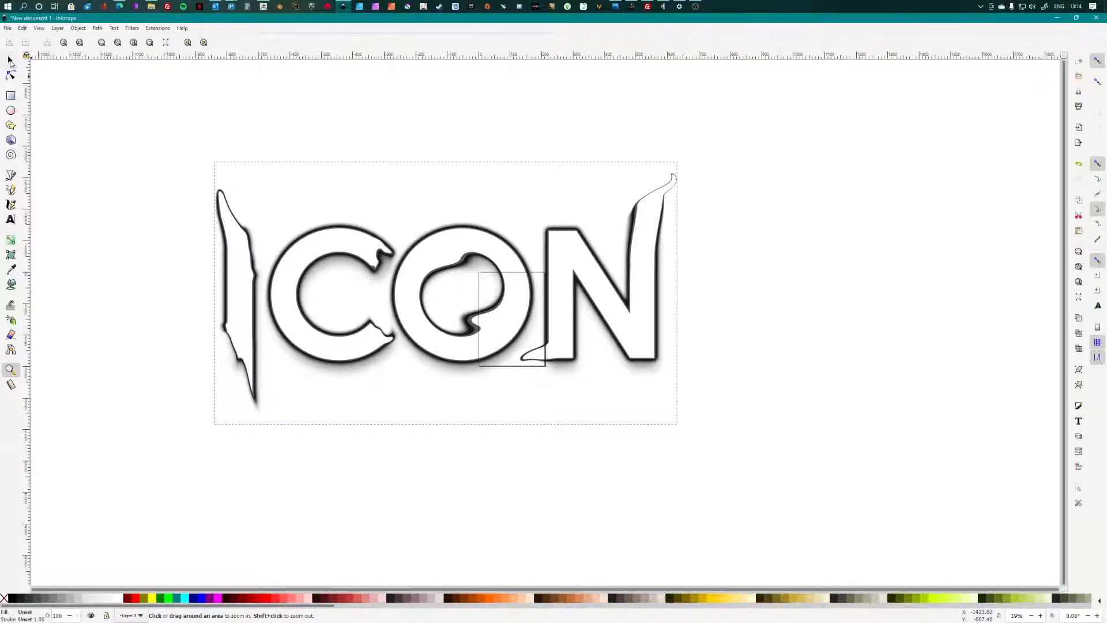
left_click(10, 61)
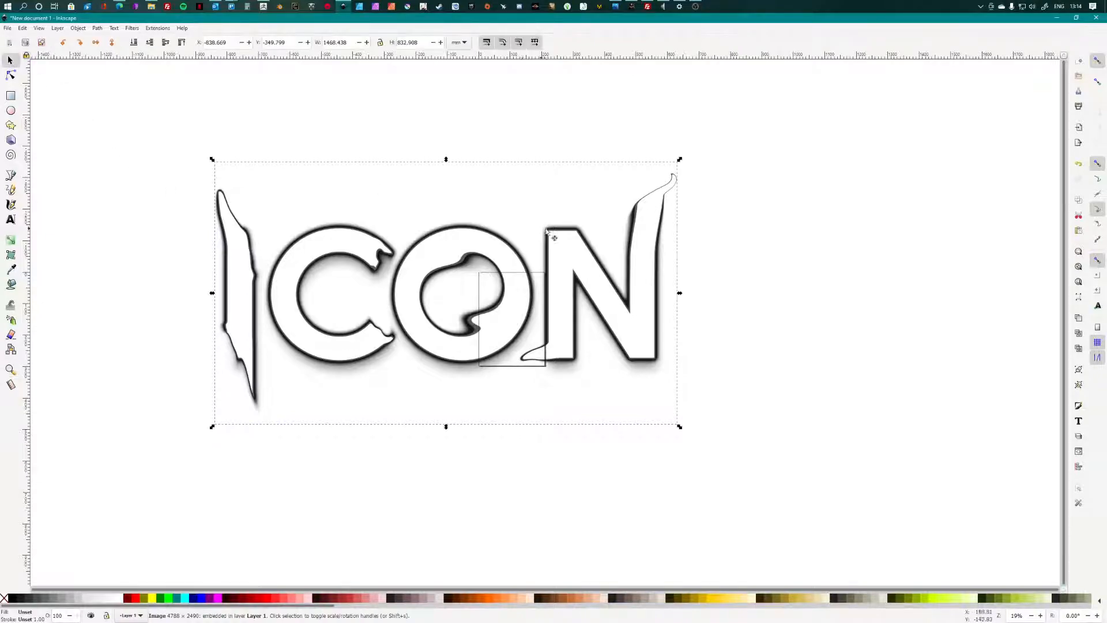
left_click_drag(679, 161, 403, 352)
left_click(267, 408)
left_click_drag(264, 409, 479, 298)
left_click(10, 370)
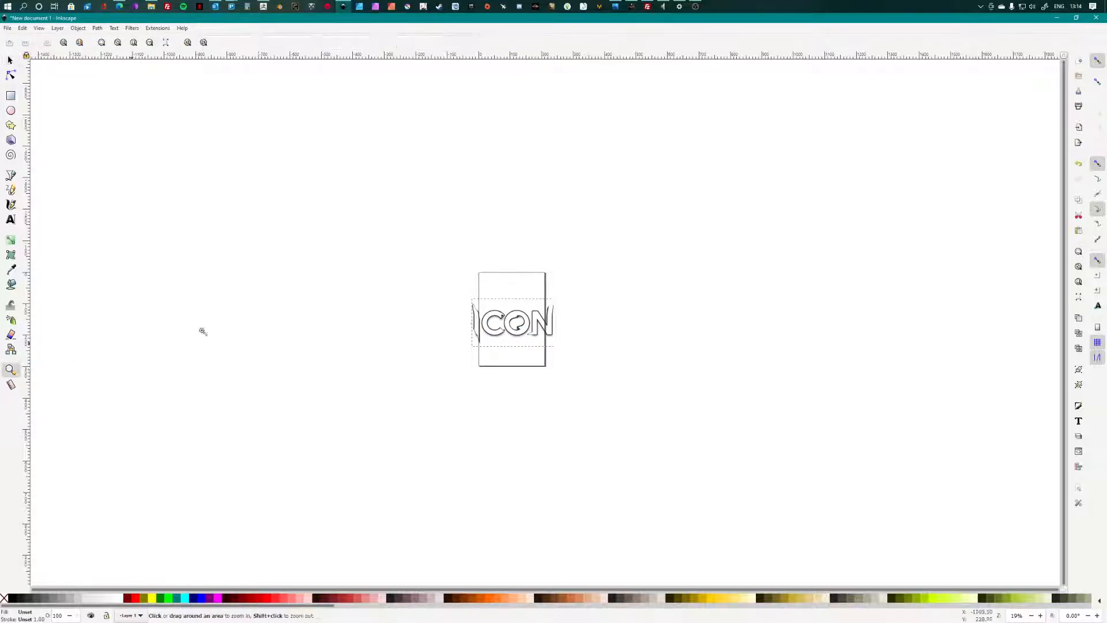
left_click_drag(441, 266, 593, 387)
left_click_drag(327, 164, 796, 468)
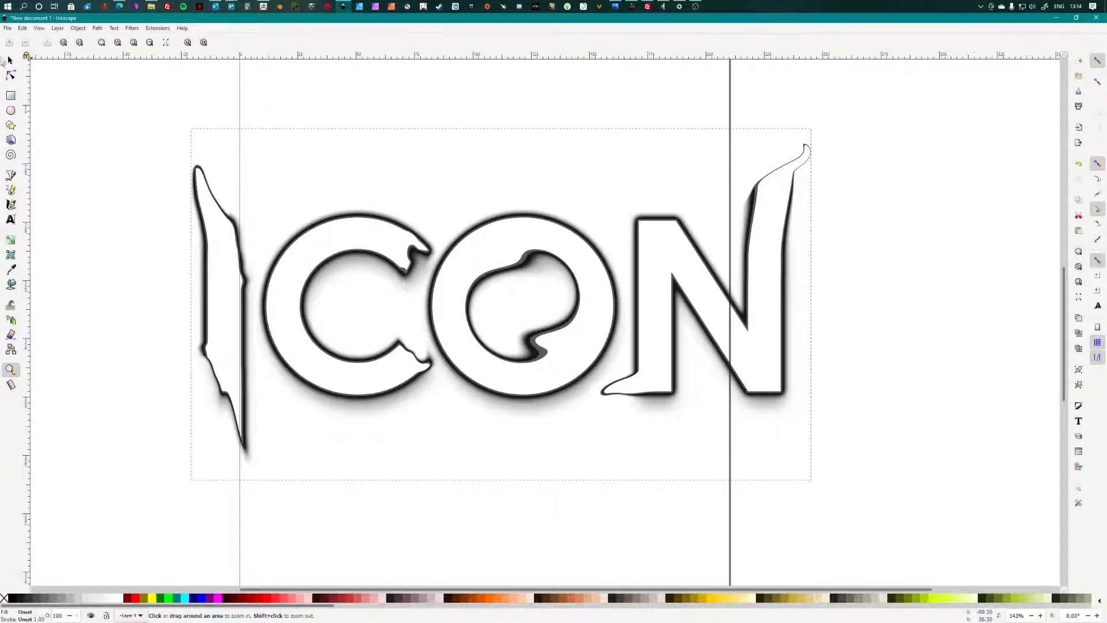
left_click(10, 60)
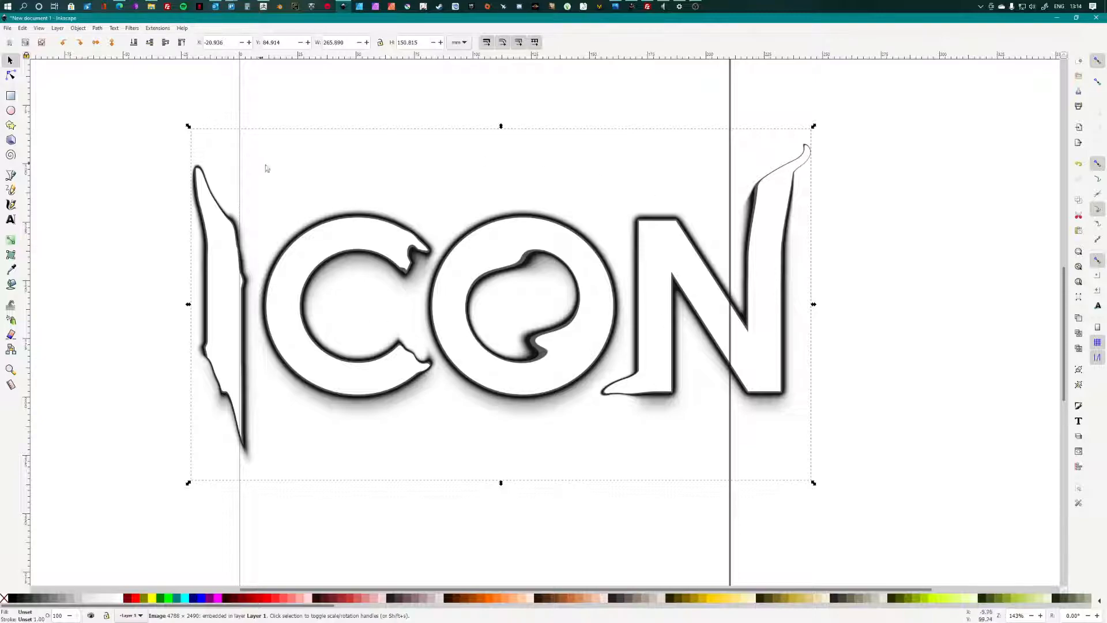
Step: Open Path > Trace Bitmap and move the dialog clear of the ICON image
left_click(96, 29)
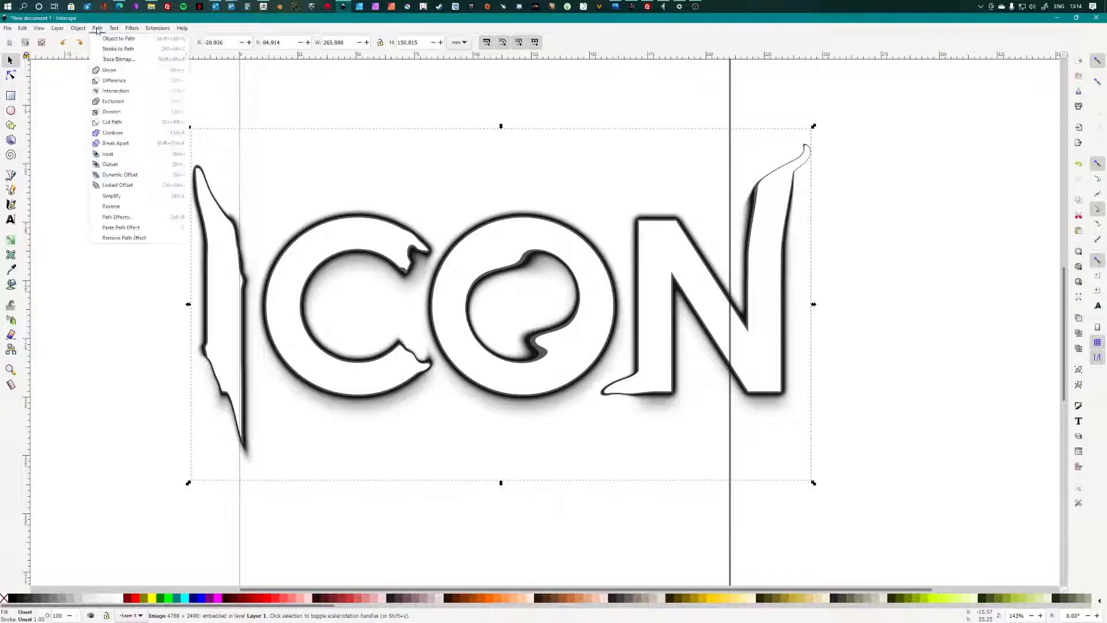
left_click(123, 59)
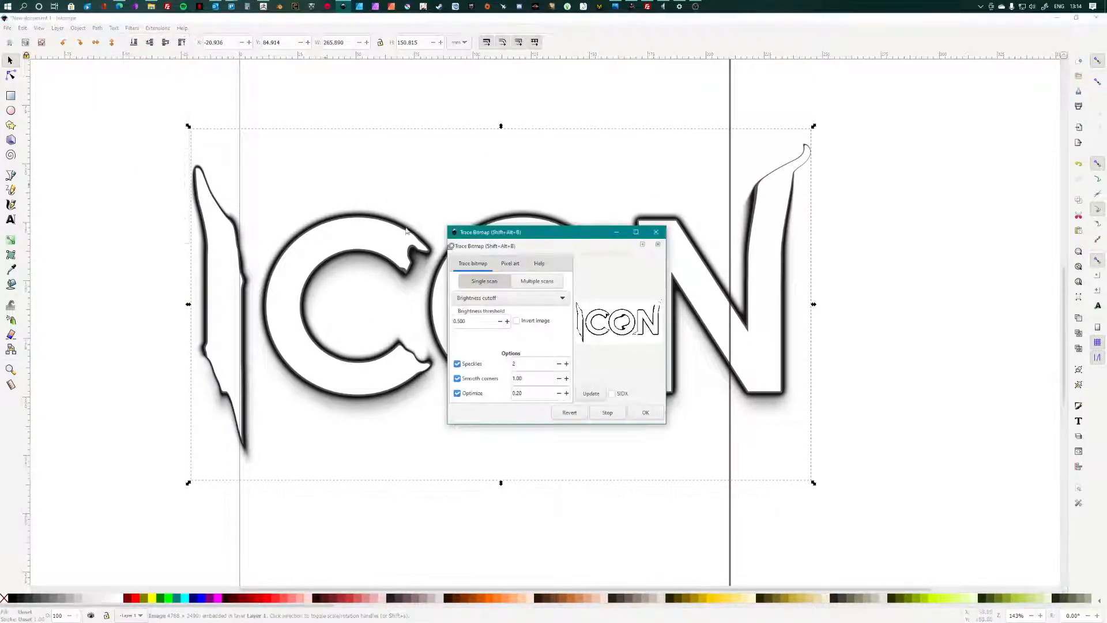
mouse_move(553, 238)
left_mouse_down()
mouse_move(200, 125)
mouse_move(250, 226)
mouse_move(186, 303)
mouse_move(177, 354)
left_mouse_up()
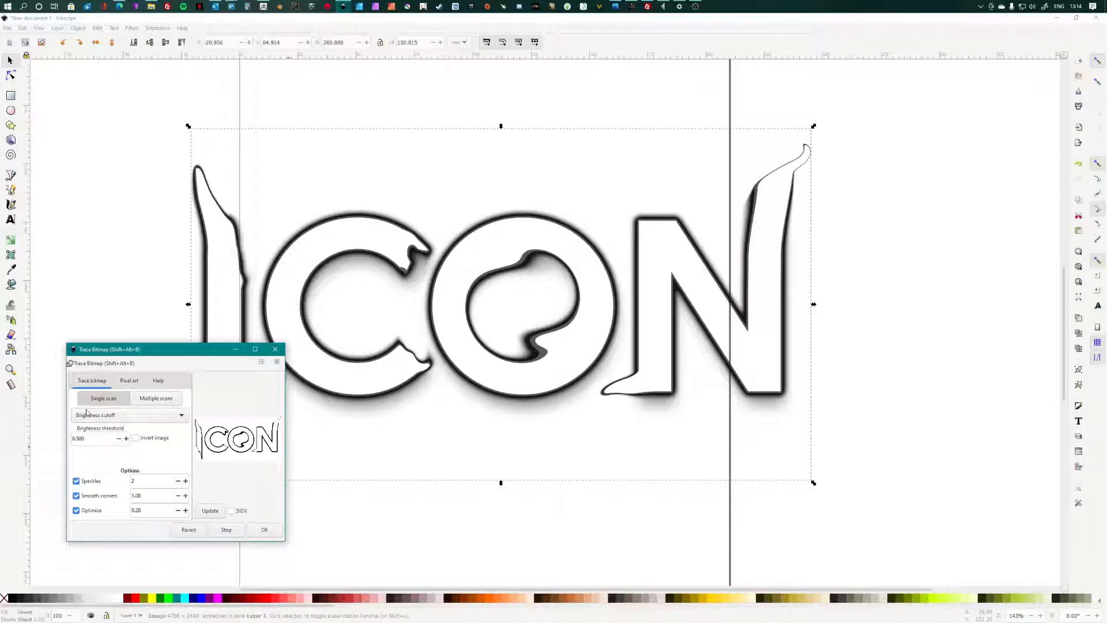
Step: Try Edge detection as the trace mode, then set it back to Brightness cutoff
left_click(123, 415)
left_click(125, 417)
left_click(117, 420)
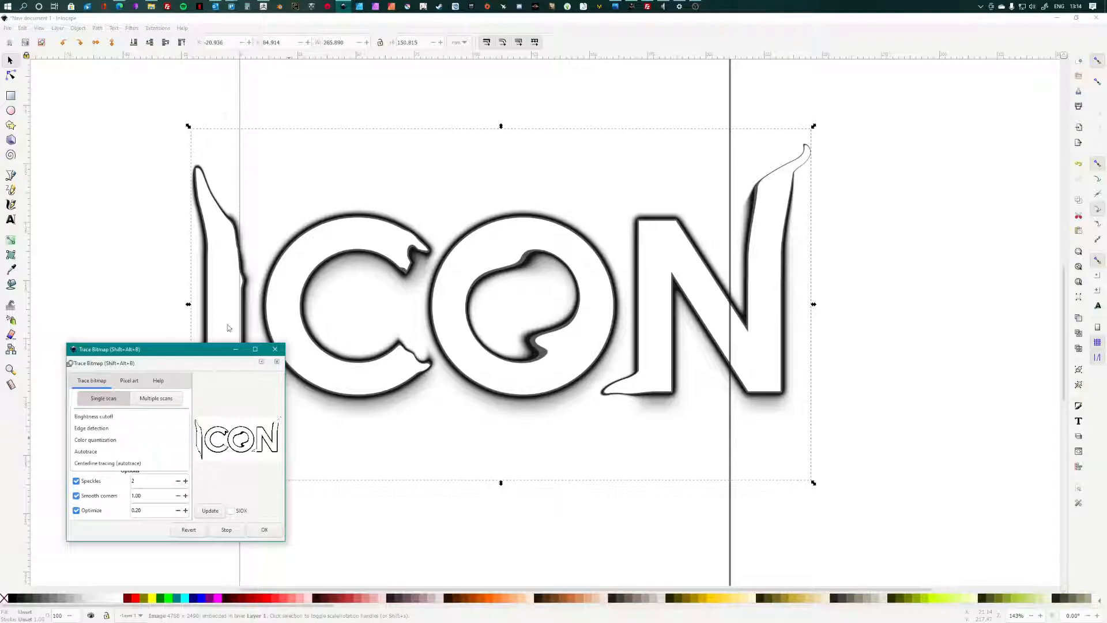
left_click(349, 284)
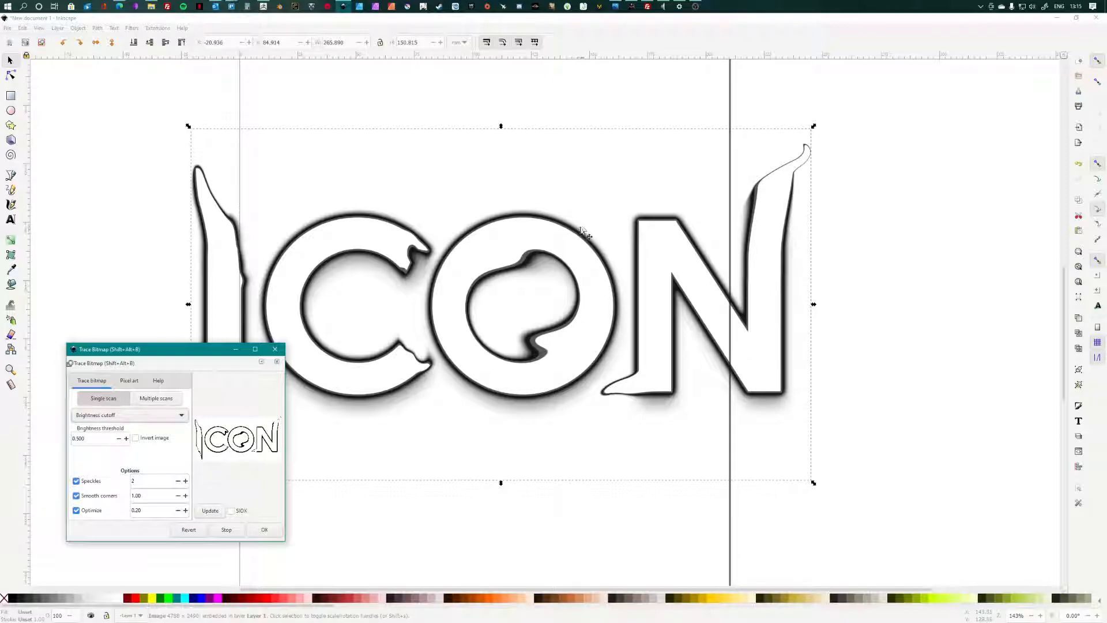
left_click(96, 415)
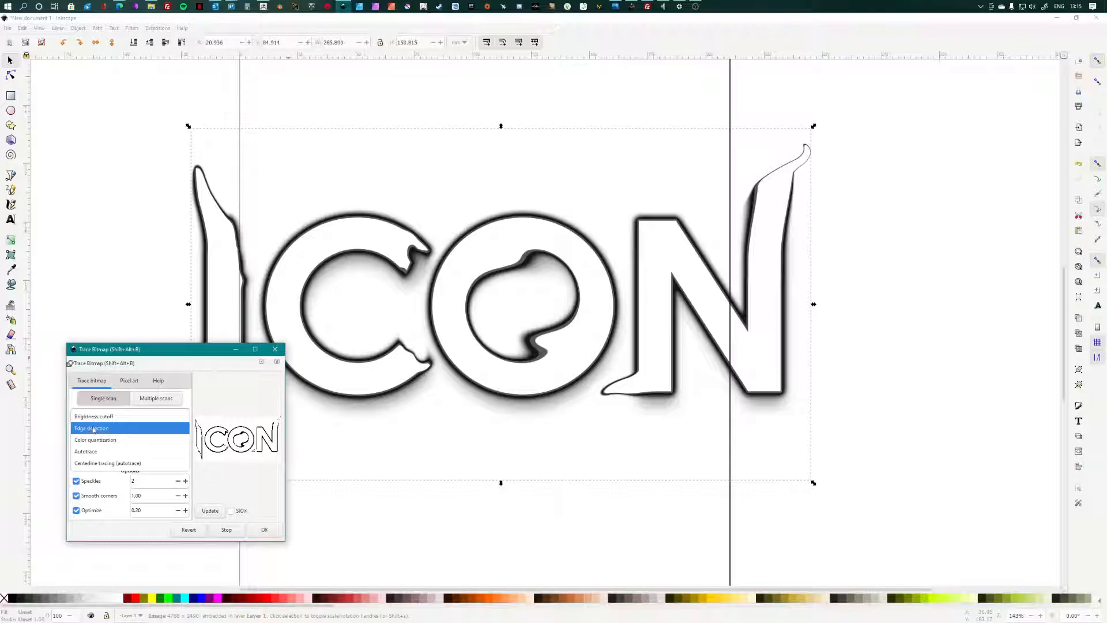
left_click(93, 428)
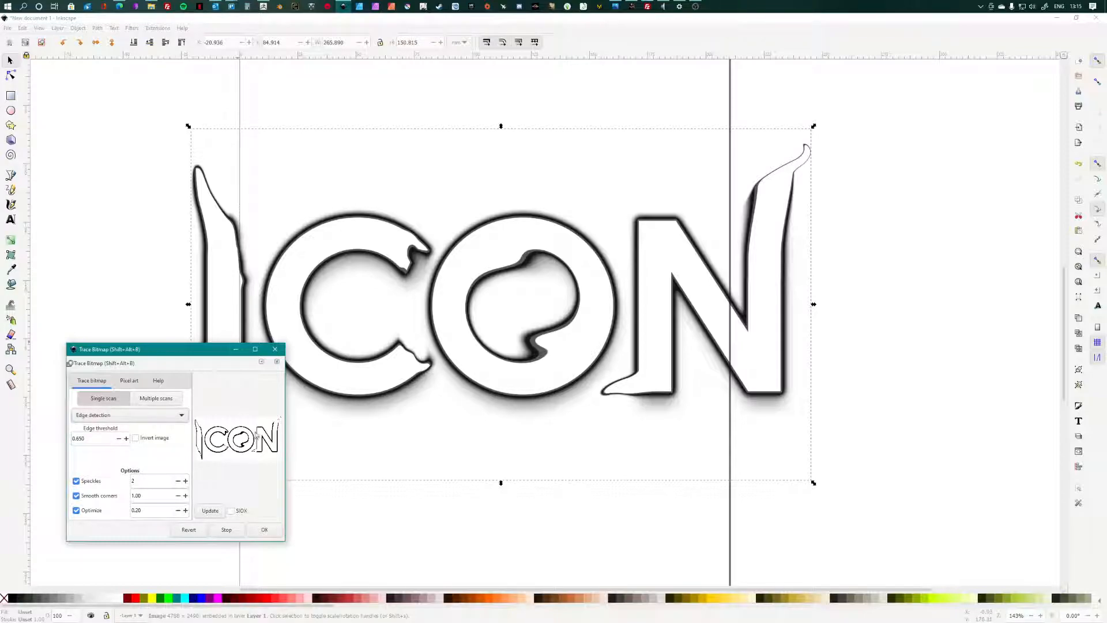
left_click(131, 420)
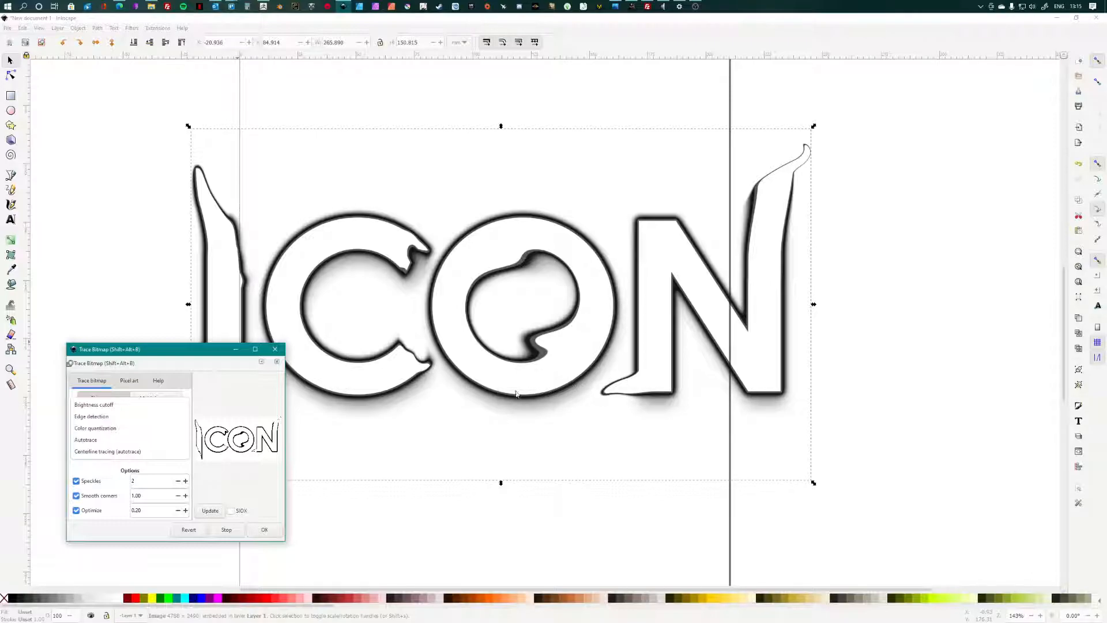
left_click(95, 404)
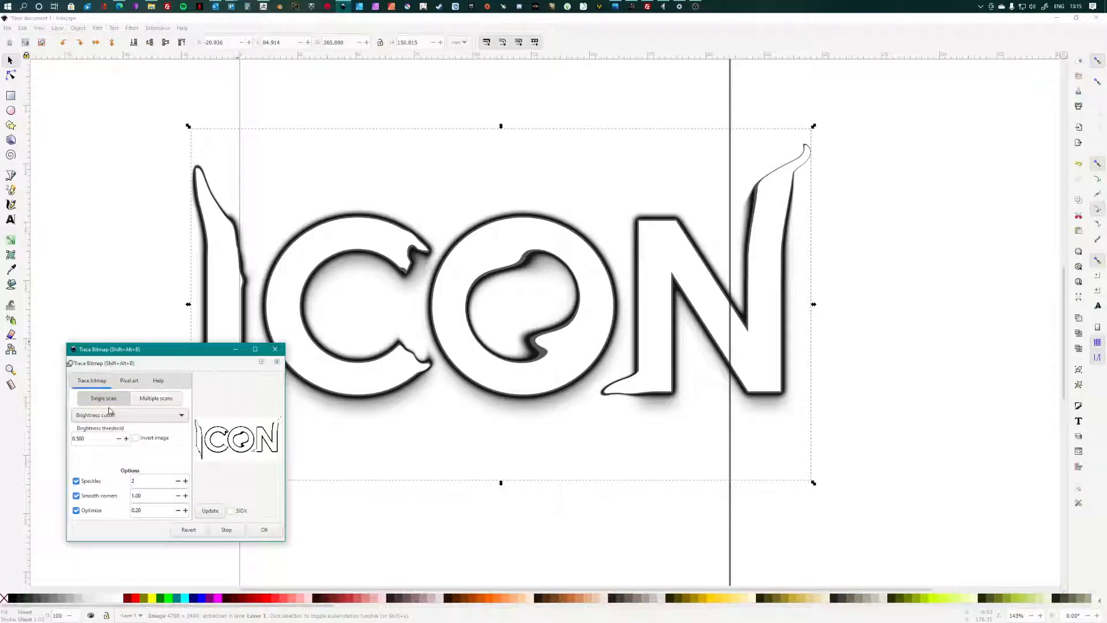
Step: Preview the trace at brightness thresholds 1.000 and then 0.010
double_click(87, 439)
type("1")
left_click(212, 511)
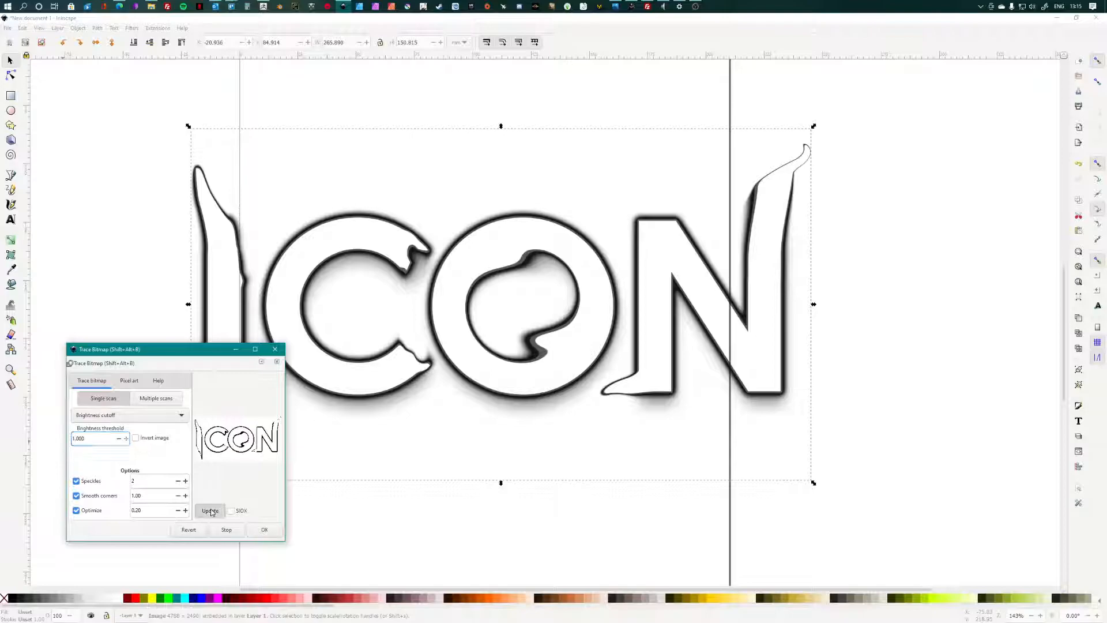
double_click(79, 437)
type("0.010")
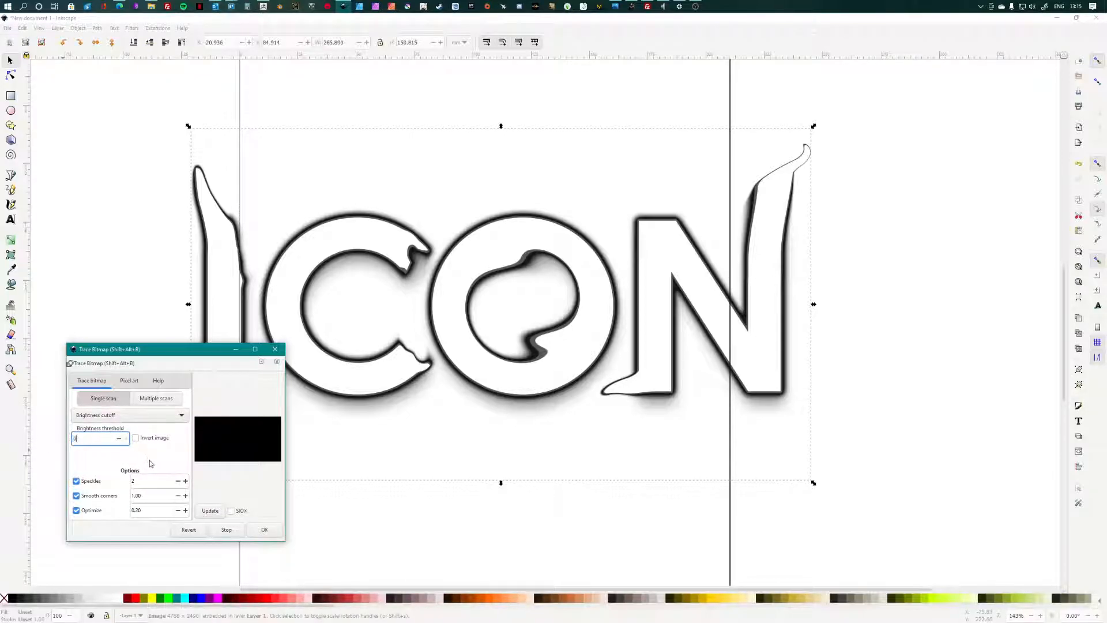
left_click(218, 513)
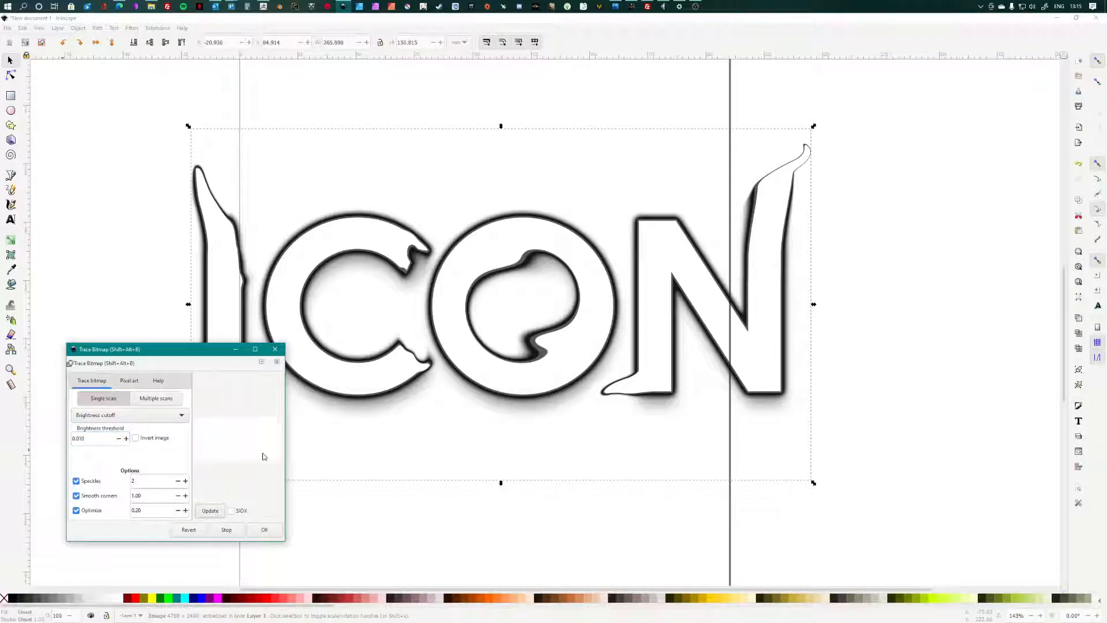
Step: Preview the trace at threshold 0.100, then settle on 0.500
double_click(98, 438)
key("BackSpace")
type(".1")
left_click(211, 510)
left_click_drag(101, 438, 73, 439)
type("5")
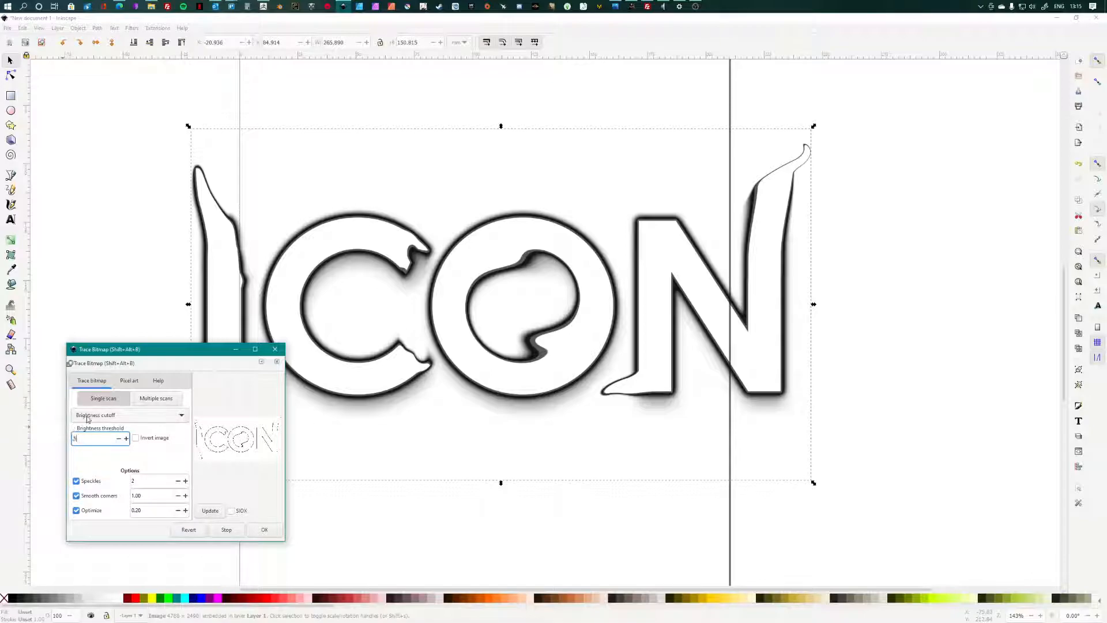
left_click(210, 510)
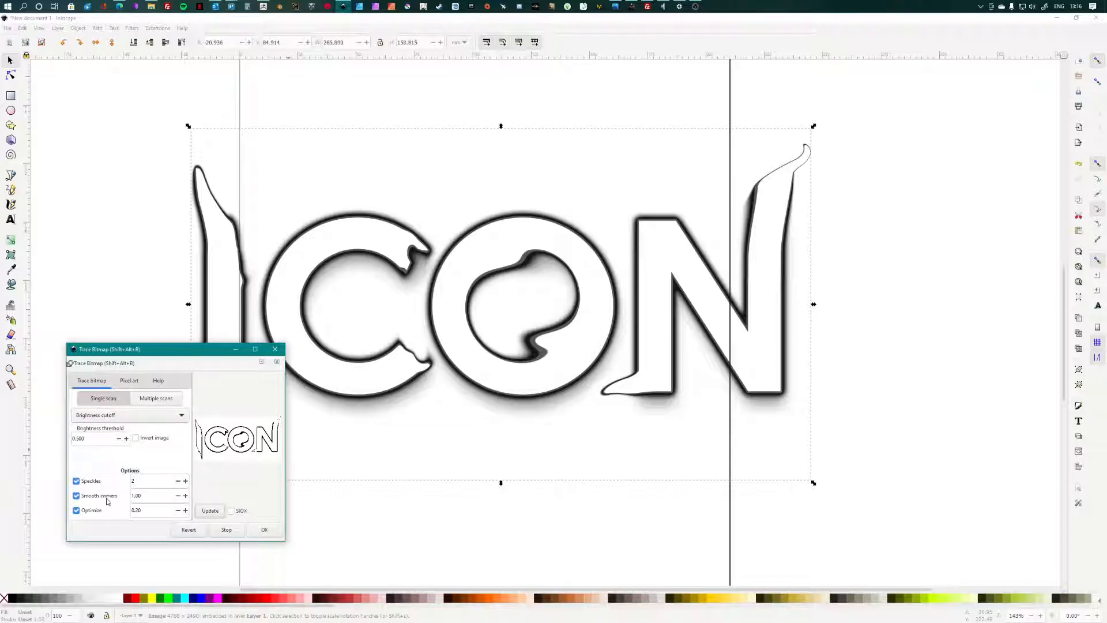
Step: Create the traced ICON outline path and drag it off the bitmap
left_click(262, 530)
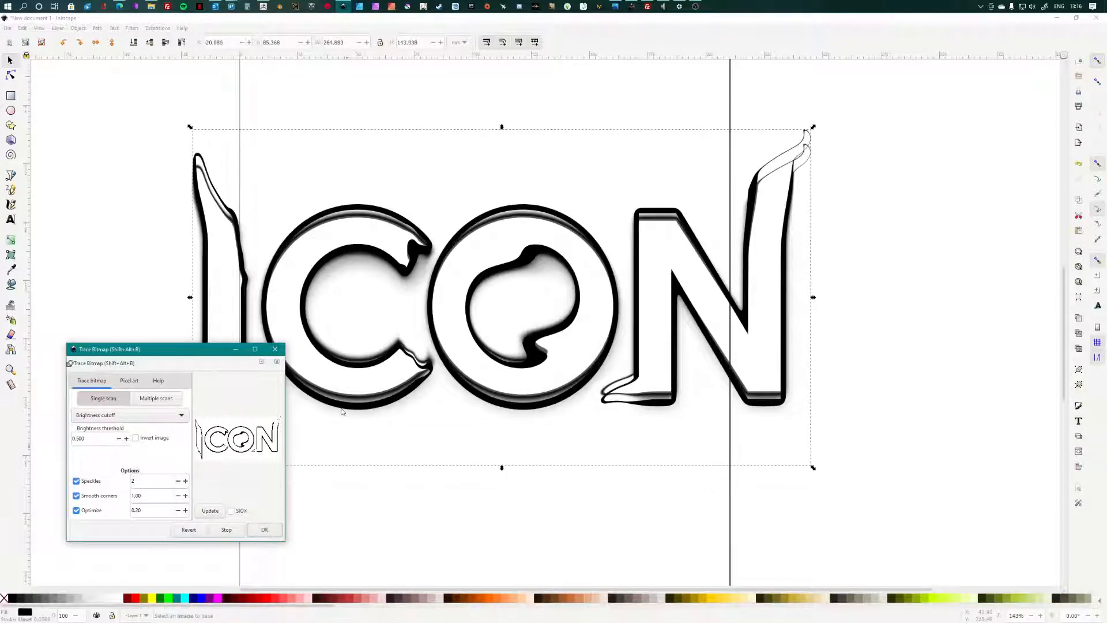
left_click(274, 350)
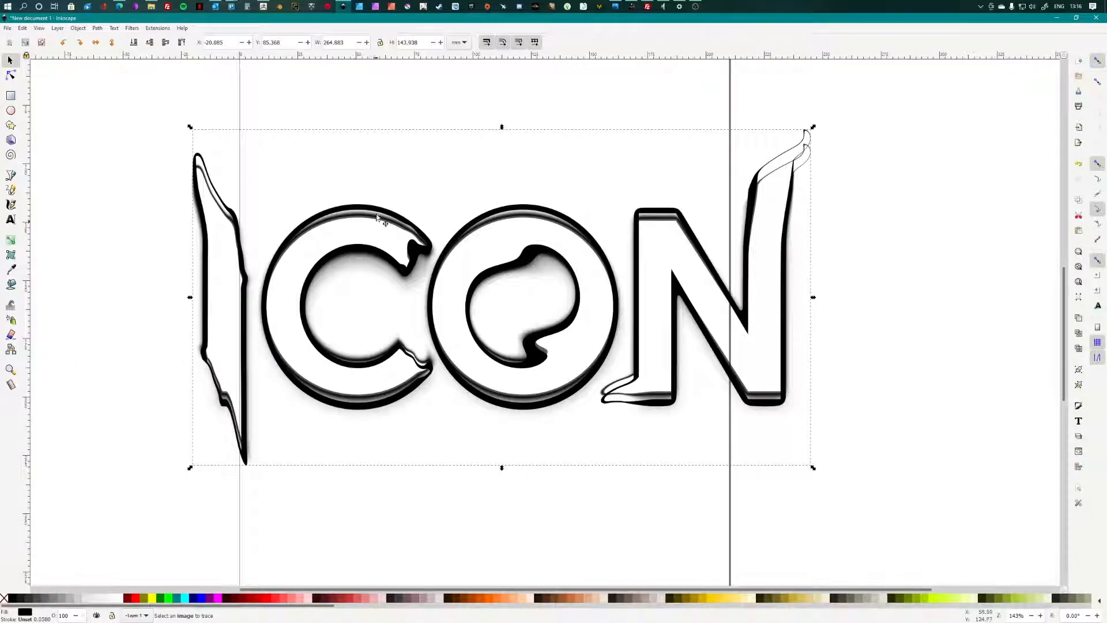
mouse_move(376, 224)
left_mouse_down()
mouse_move(550, 385)
mouse_move(590, 267)
left_mouse_up()
mouse_move(584, 187)
left_mouse_down()
mouse_move(622, 133)
mouse_move(550, 206)
left_mouse_up()
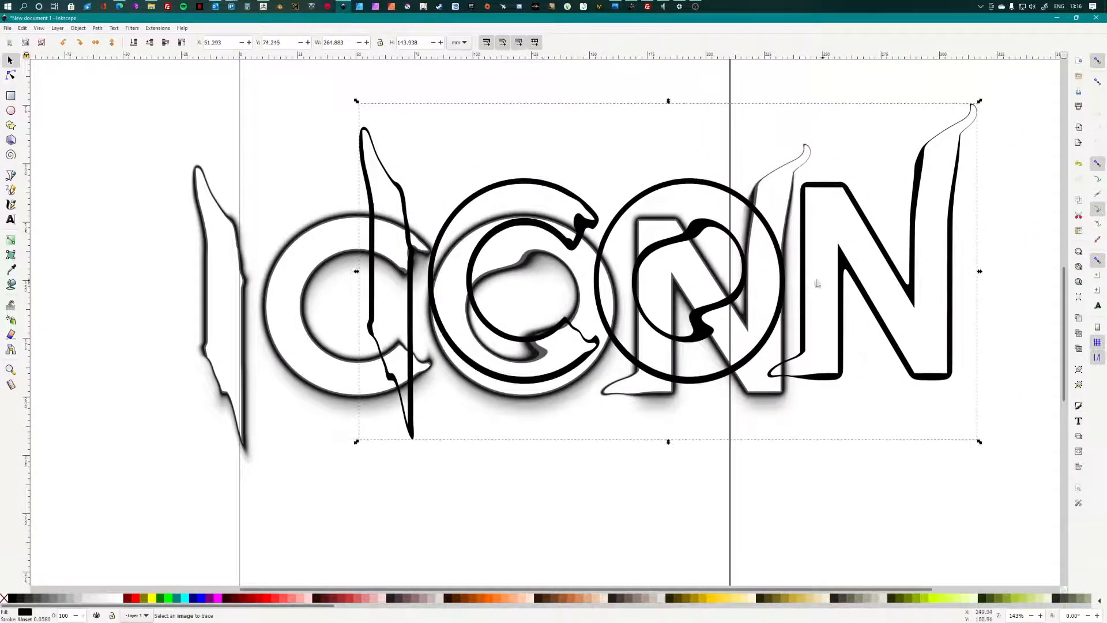
left_click_drag(813, 287, 958, 266)
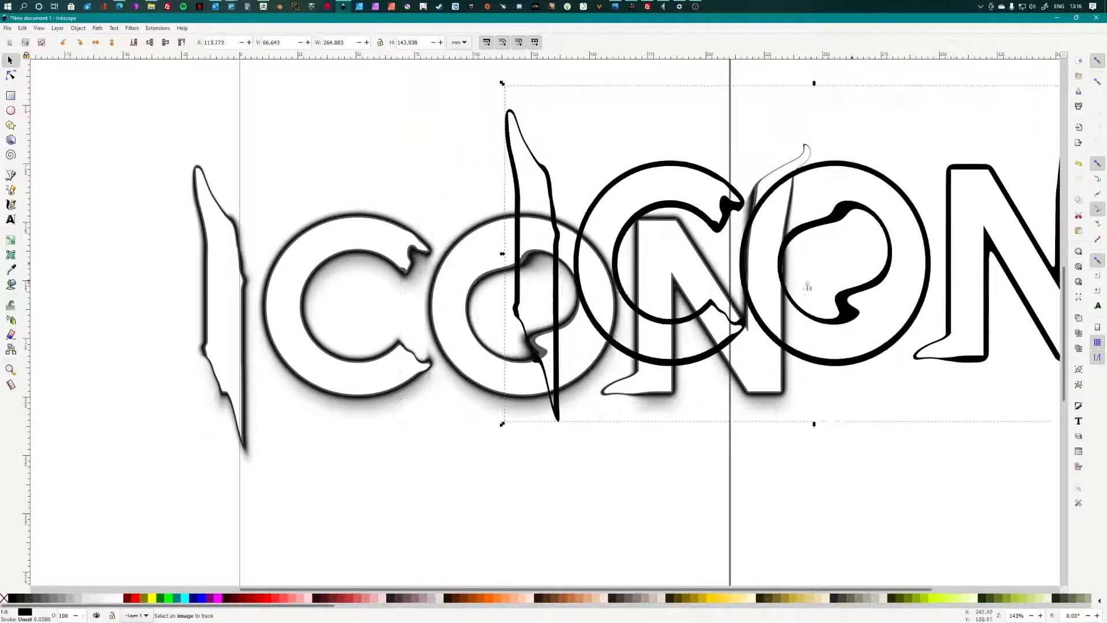
Step: Delete the original bitmap and move the traced outline back onto the page
scroll(846, 285, "down", 1)
left_click(370, 234)
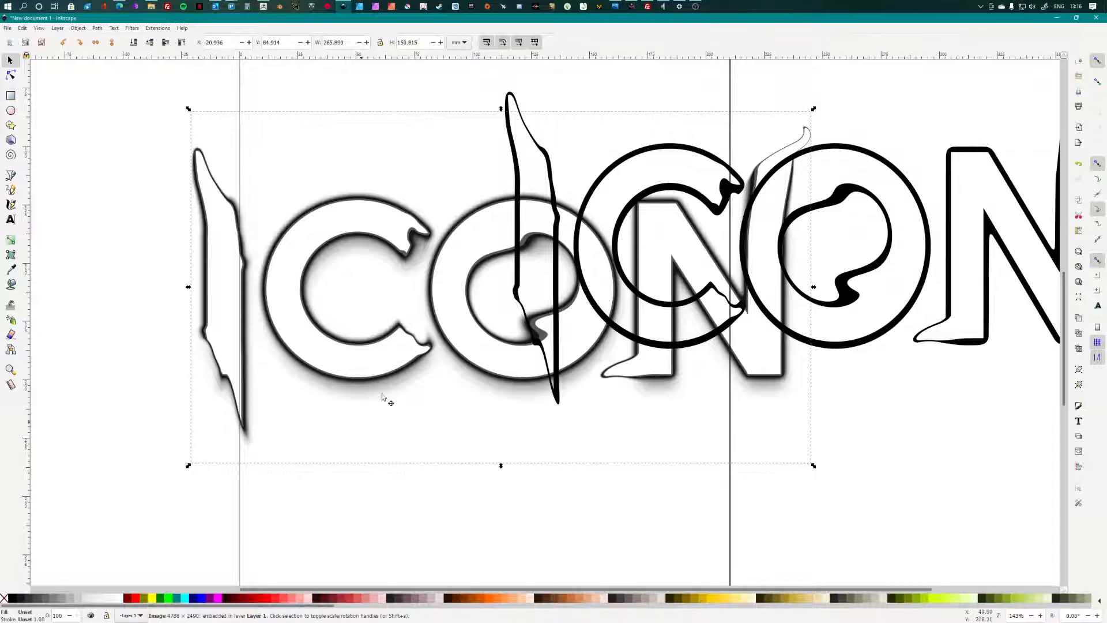
key("Delete")
mouse_move(667, 151)
left_mouse_down()
mouse_move(386, 196)
mouse_move(379, 210)
left_mouse_up()
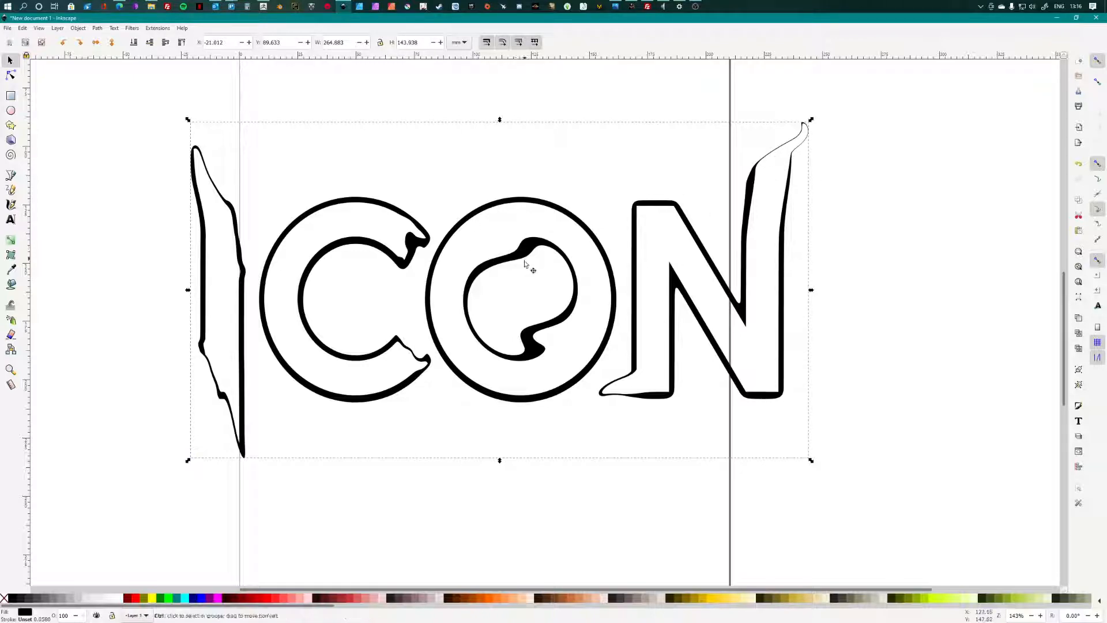
Step: Undo the bitmap deletion, then squash the traced path to 133.580 mm tall
key("ctrl+z")
left_click_drag(421, 321, 467, 408)
left_click_drag(423, 282, 328, 374)
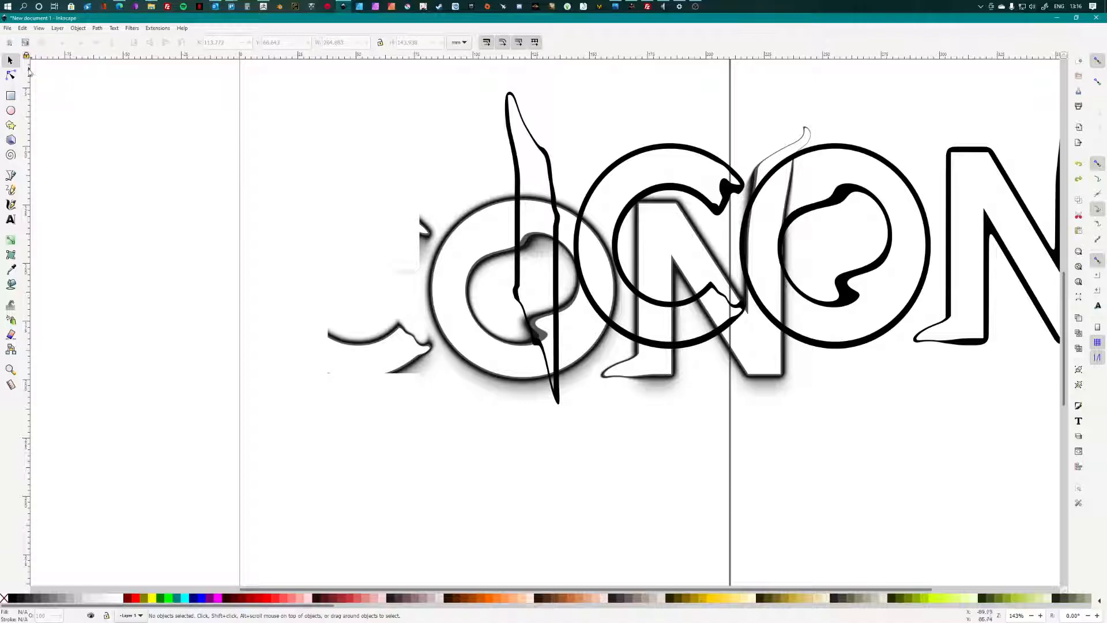
left_click(481, 272)
left_click_drag(466, 236, 419, 289)
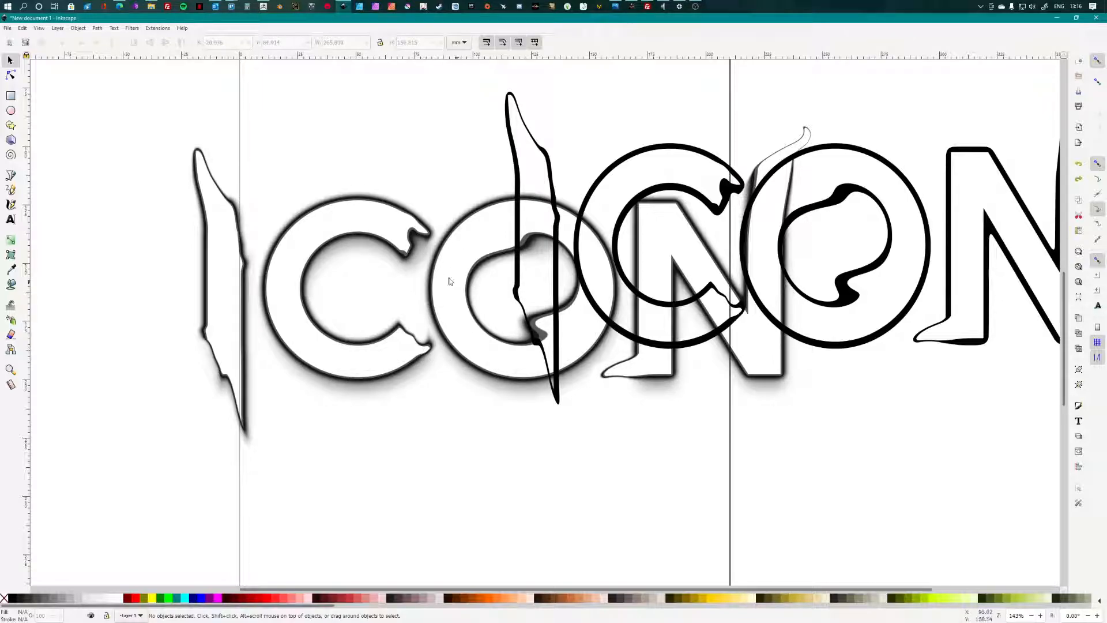
left_click(742, 189)
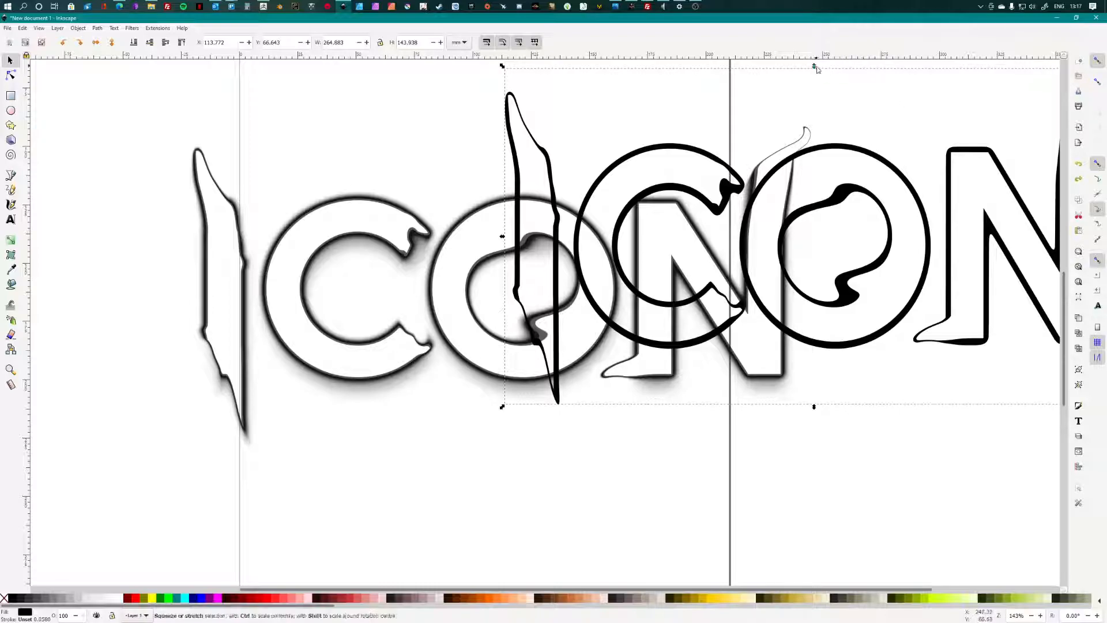
left_click_drag(814, 67, 816, 97)
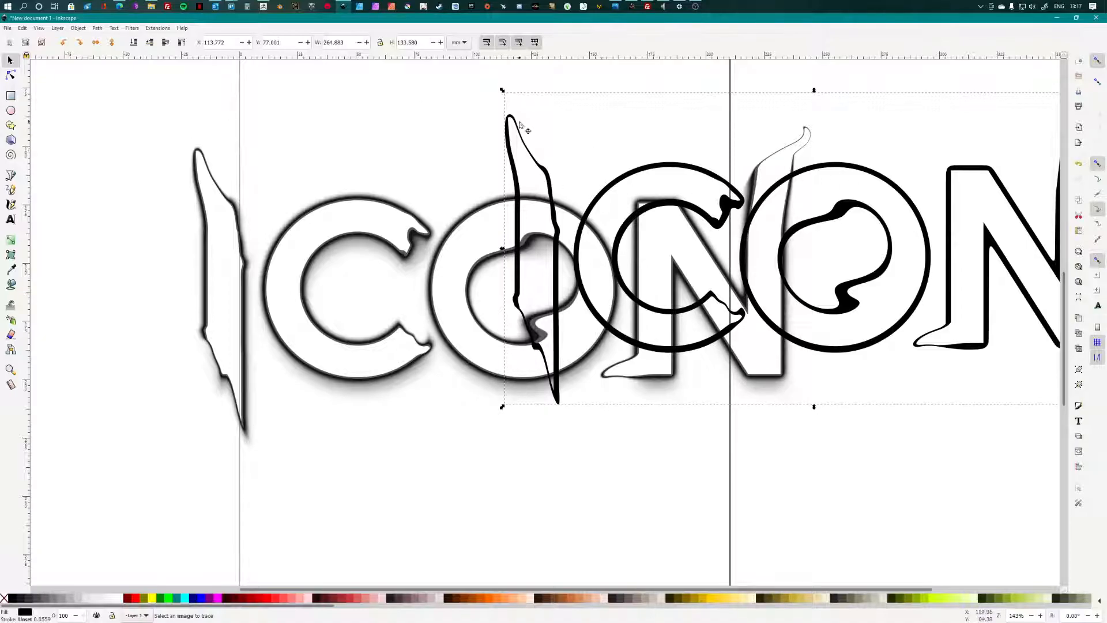
left_click(8, 27)
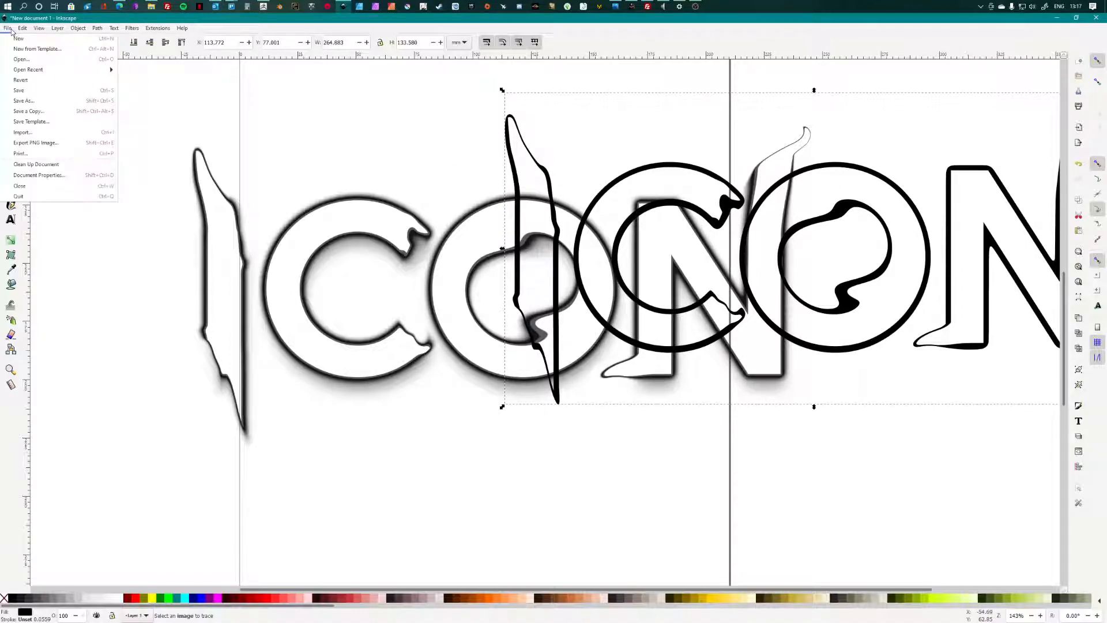
left_click(23, 103)
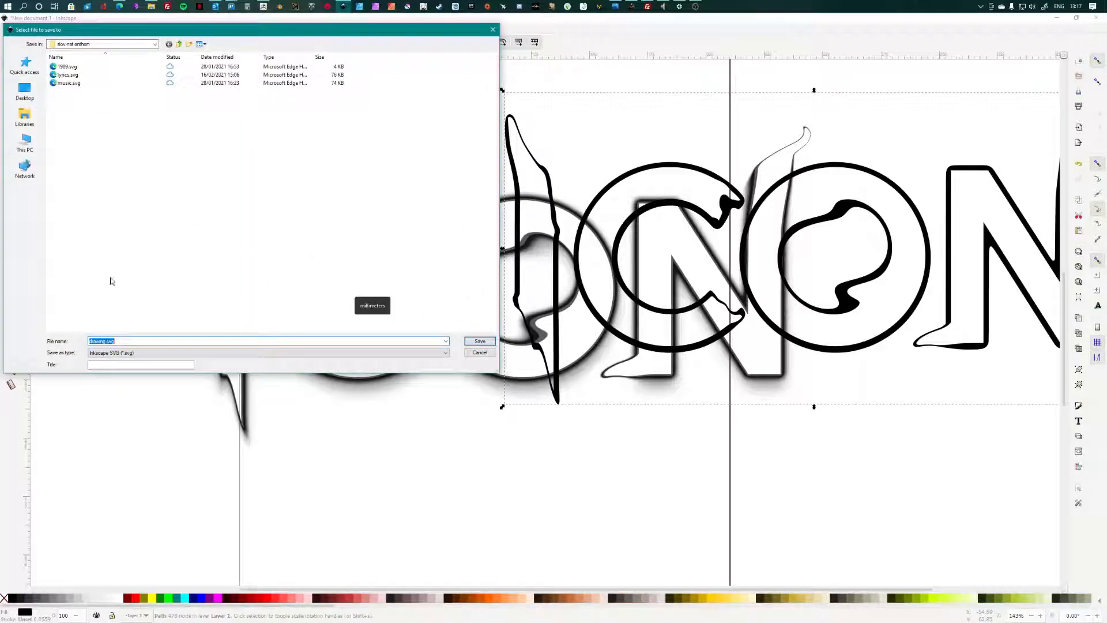
left_click(107, 352)
left_click(98, 367)
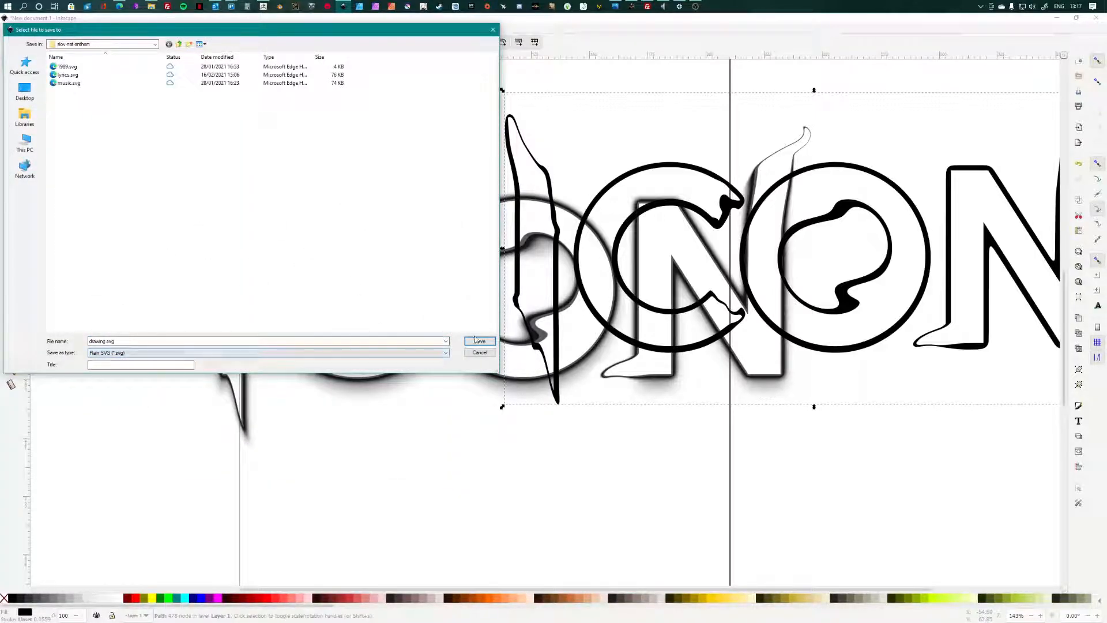
left_click(485, 354)
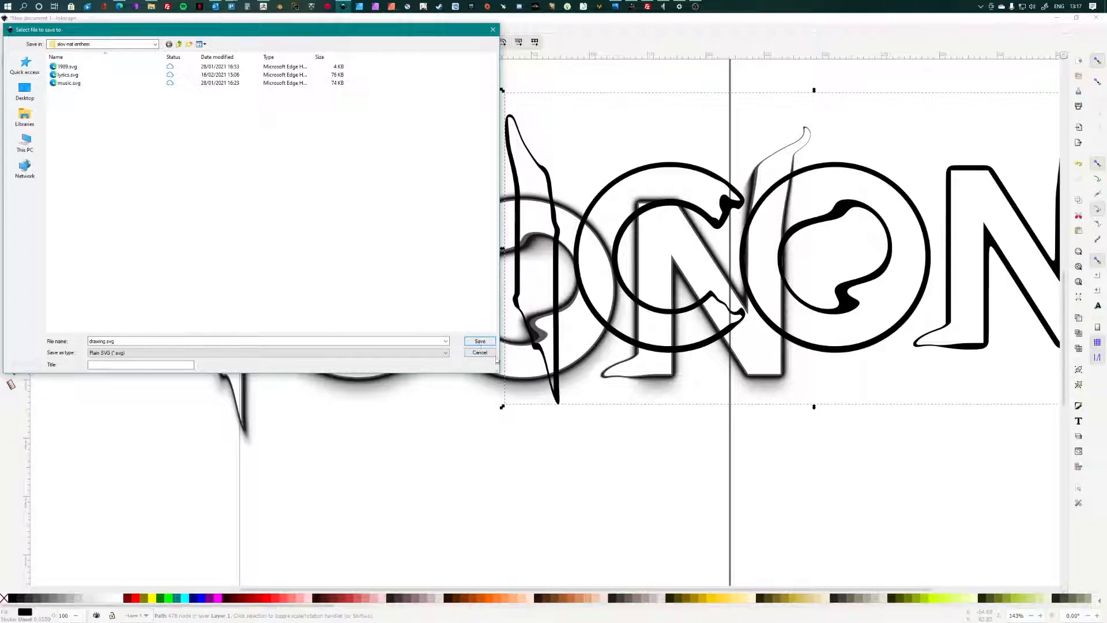